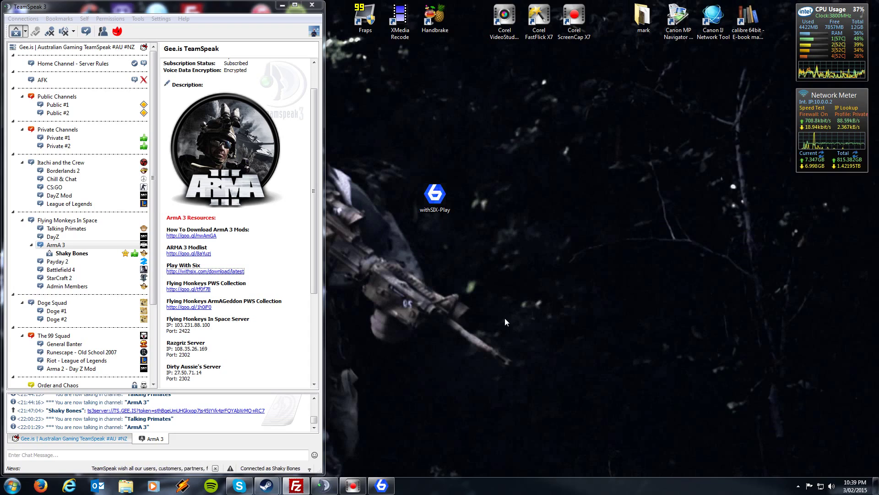
Step: From the ArmA 3 channel, get the Play withSIX link, cancel the installer, and launch Play withSIX
{"action": "left_click", "coordinate": [59, 246]}
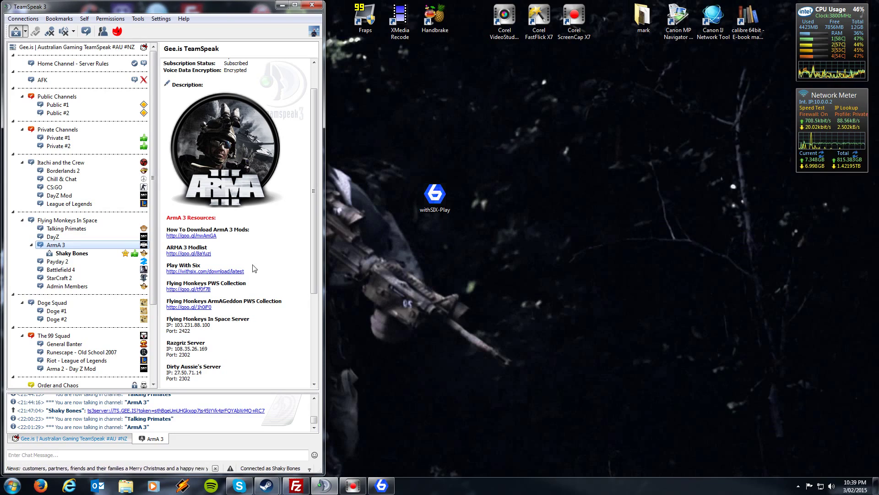
{"action": "left_click", "coordinate": [225, 272]}
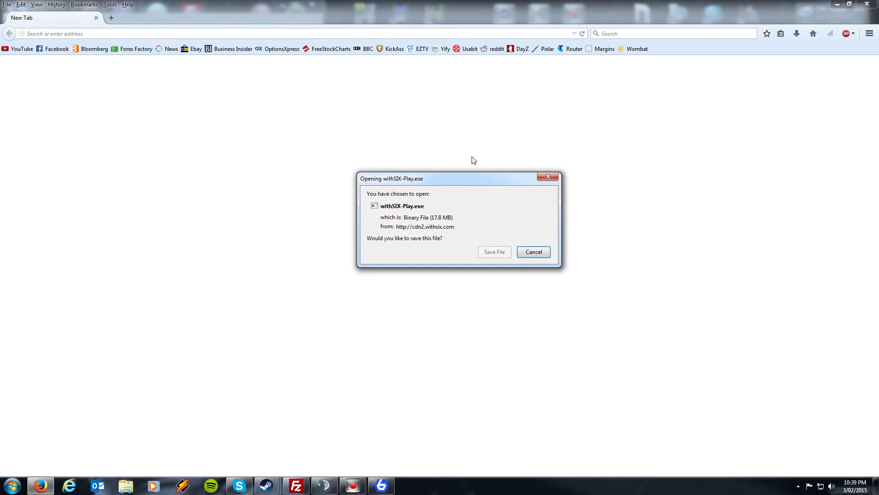
{"action": "left_click", "coordinate": [539, 253]}
{"action": "left_click", "coordinate": [867, 3]}
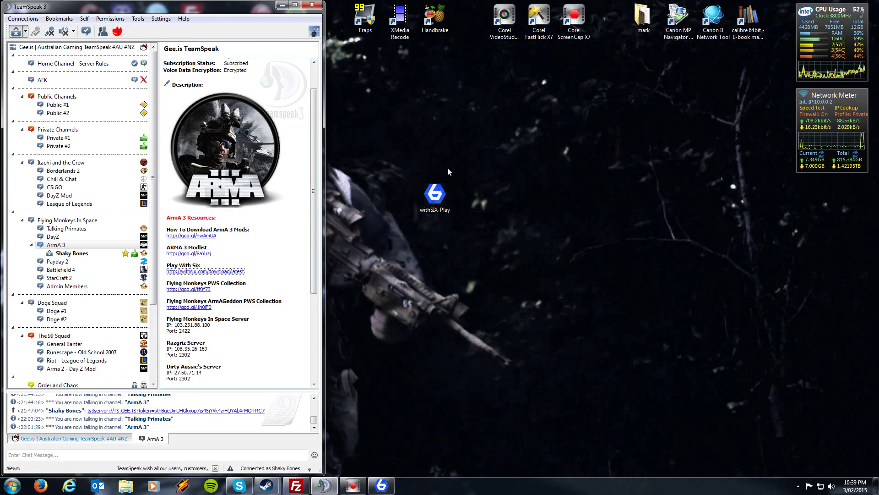
{"action": "double_click", "coordinate": [447, 193]}
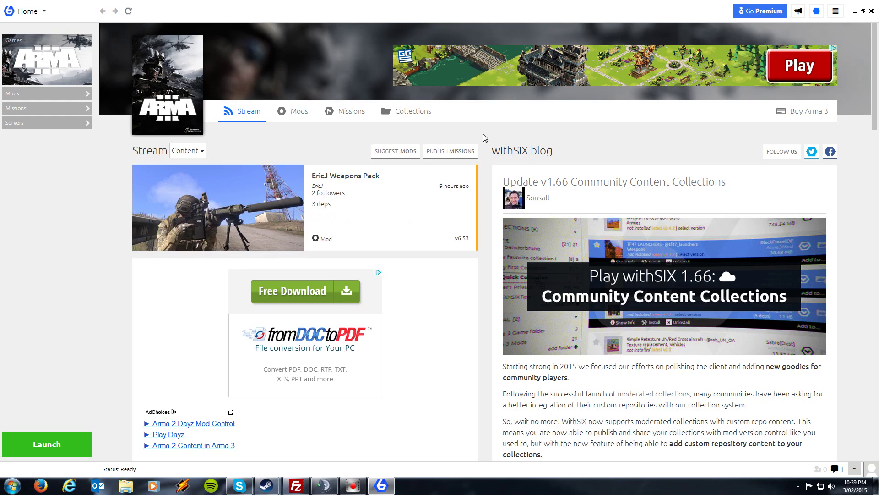
{"action": "left_click", "coordinate": [836, 15]}
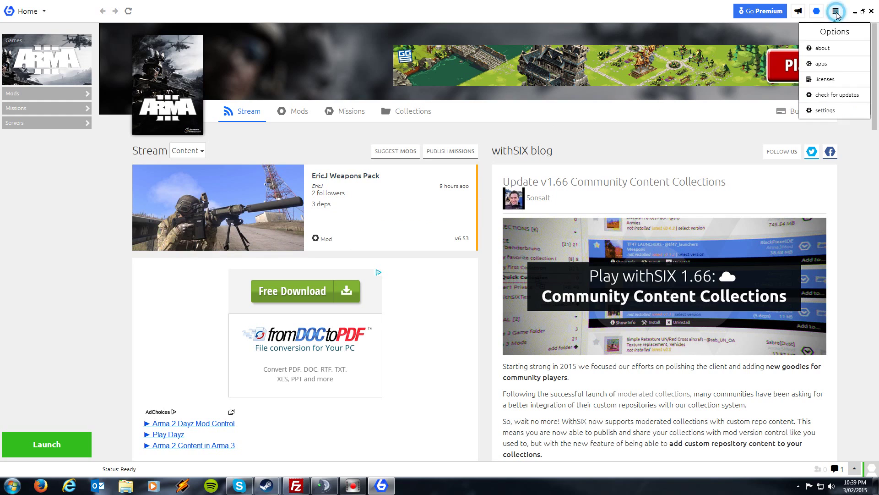
{"action": "left_click", "coordinate": [824, 96]}
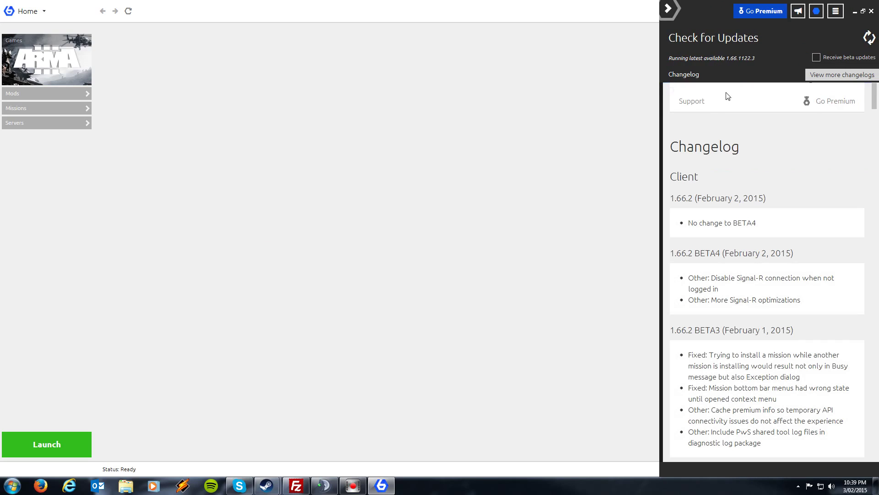
{"action": "left_click", "coordinate": [669, 9]}
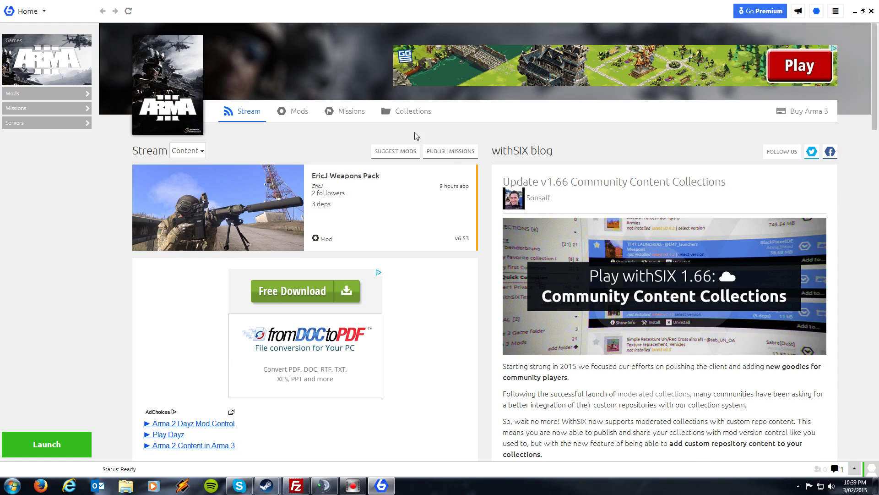
Step: Switch to the Games page and make Arma 3 the active game
{"action": "left_click", "coordinate": [43, 13]}
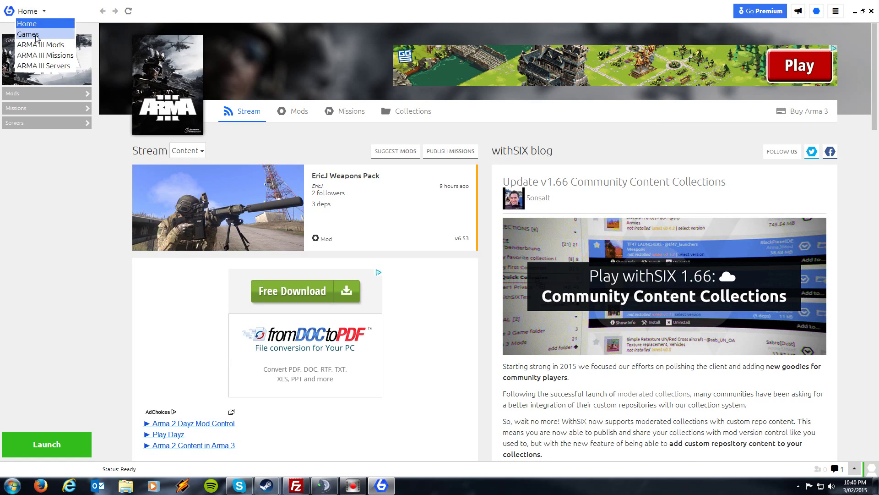
{"action": "left_click", "coordinate": [37, 35]}
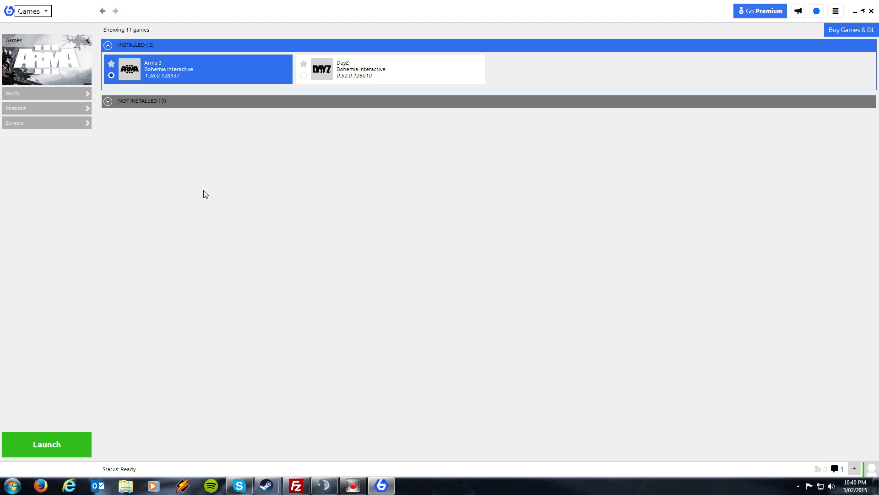
{"action": "left_click", "coordinate": [111, 75]}
{"action": "mouse_move", "coordinate": [165, 63]}
Step: Open the Arma 3 game settings from its tile
{"action": "left_click", "coordinate": [179, 86]}
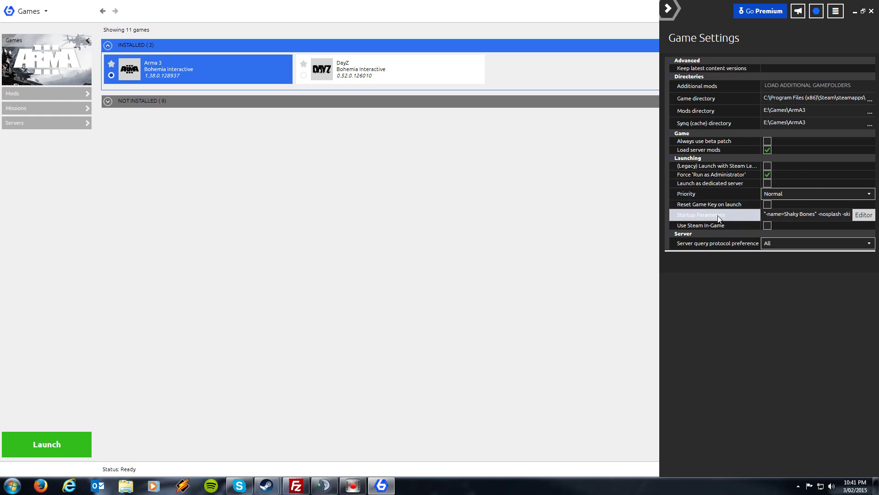
Step: Look through the Arma 3 startup parameters editor, then close the game settings panel
{"action": "left_click", "coordinate": [863, 215]}
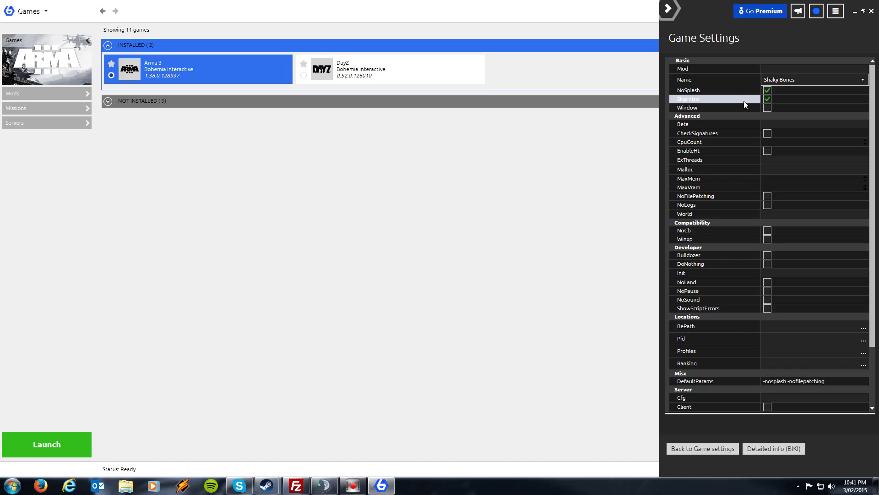
{"action": "scroll", "coordinate": [788, 215], "scroll_direction": "down", "scroll_amount": 3}
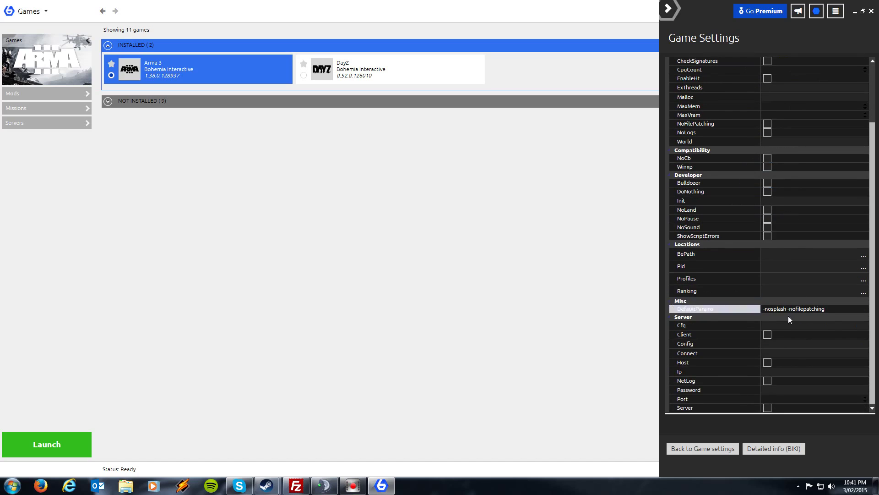
{"action": "left_click", "coordinate": [672, 12]}
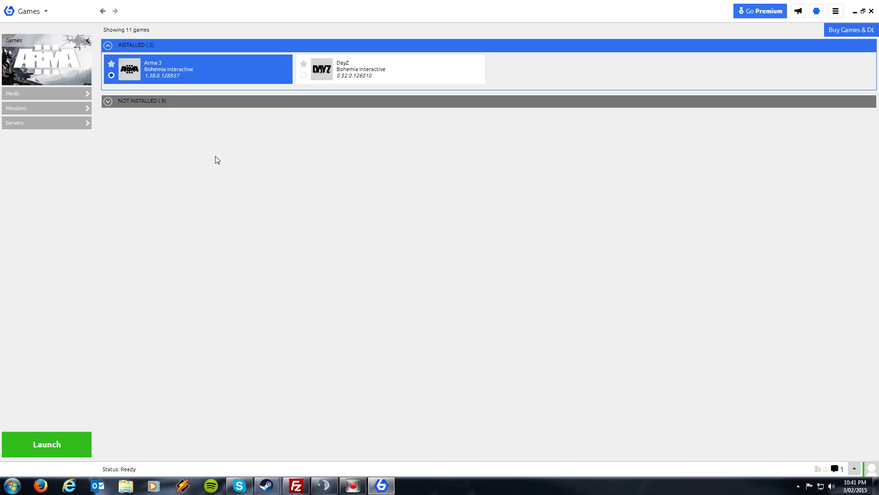
Step: On the Arma 3 home page's Collections tab, filter collections by 'flying monkeys'
{"action": "left_click", "coordinate": [31, 11]}
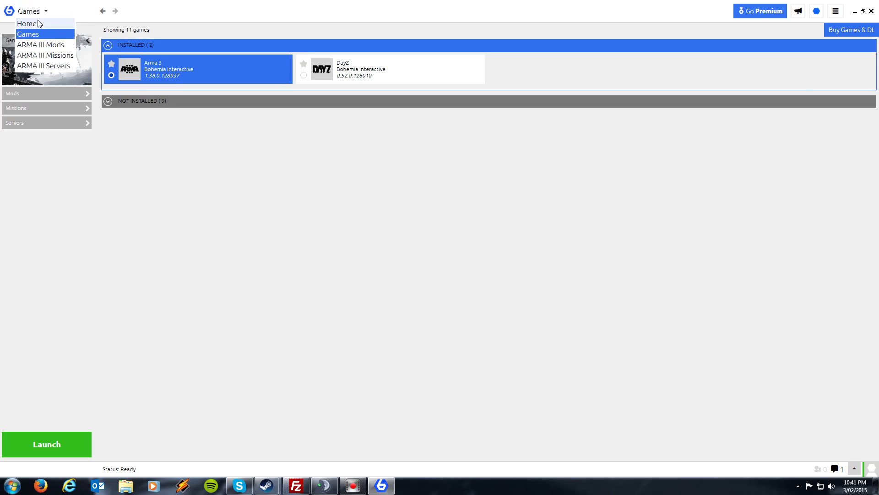
{"action": "left_click", "coordinate": [39, 24]}
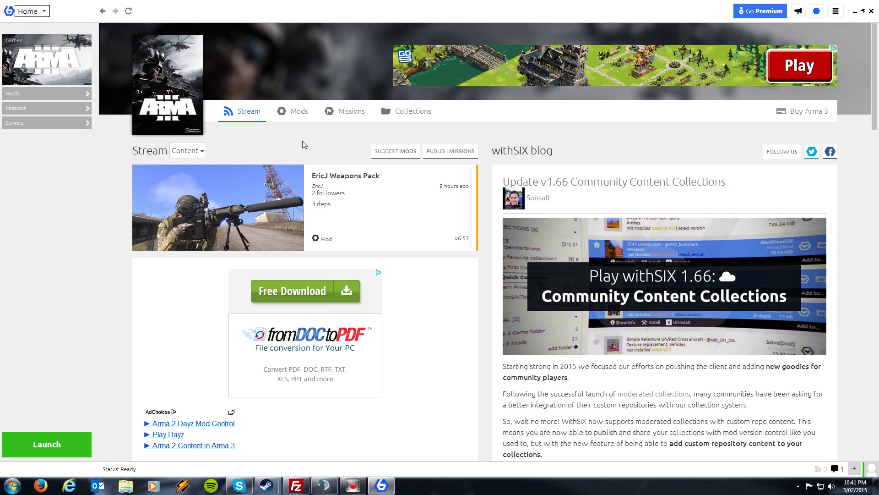
{"action": "left_click", "coordinate": [411, 113]}
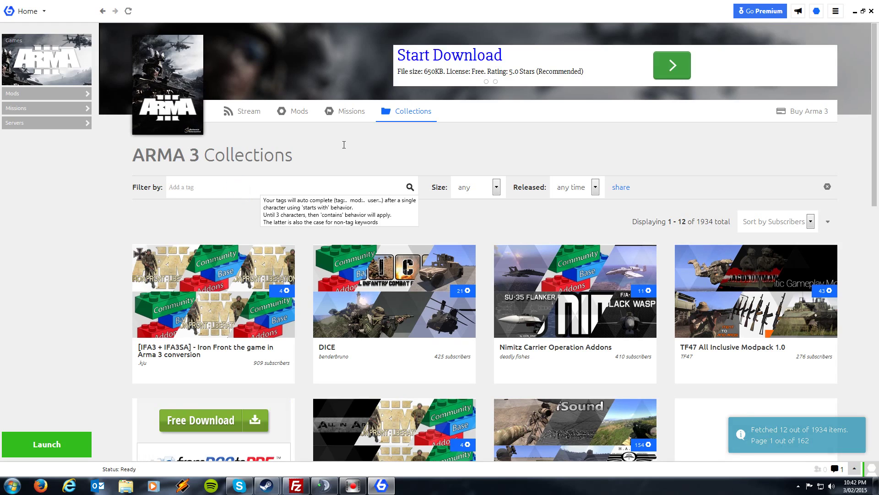
{"action": "type", "text": "flying "}
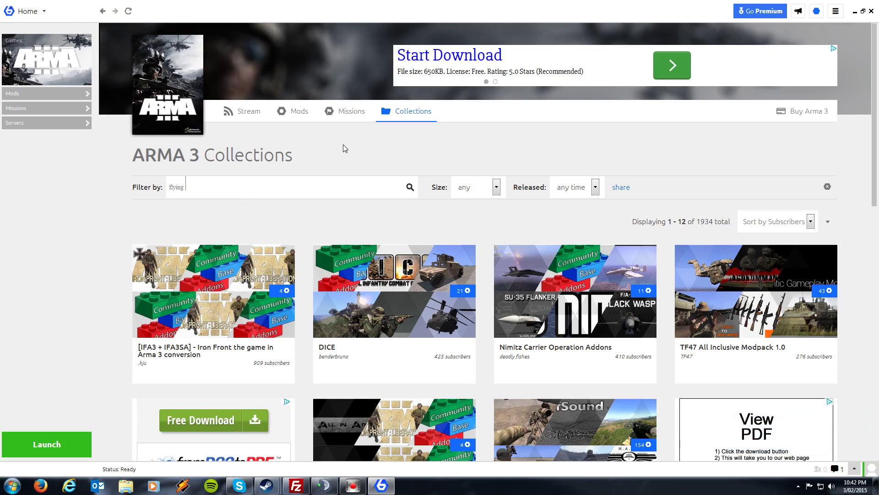
{"action": "type", "text": "monkeys"}
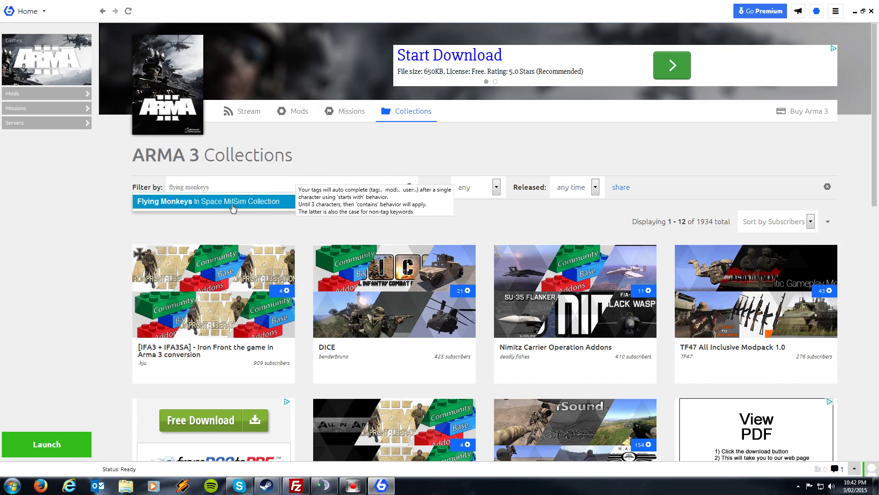
{"action": "key", "text": "Return"}
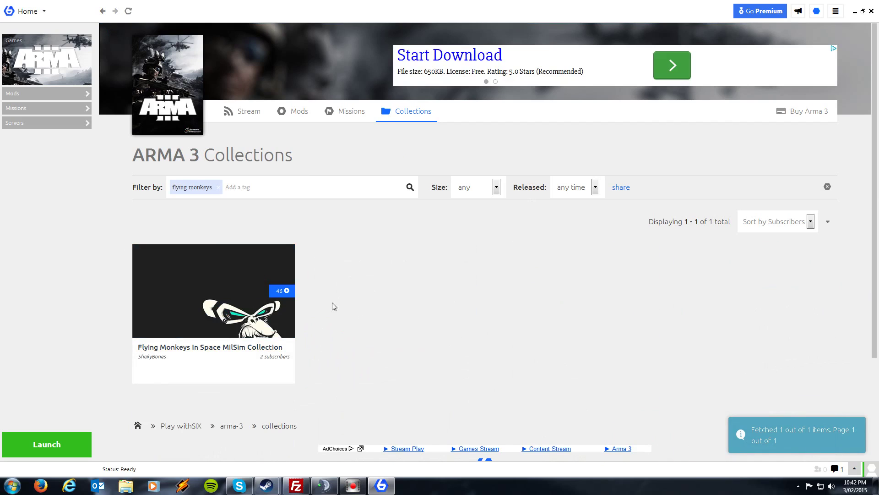
Step: Open the Flying Monkeys In Space MilSim Collection and scroll down its Info tab
{"action": "left_click", "coordinate": [186, 351]}
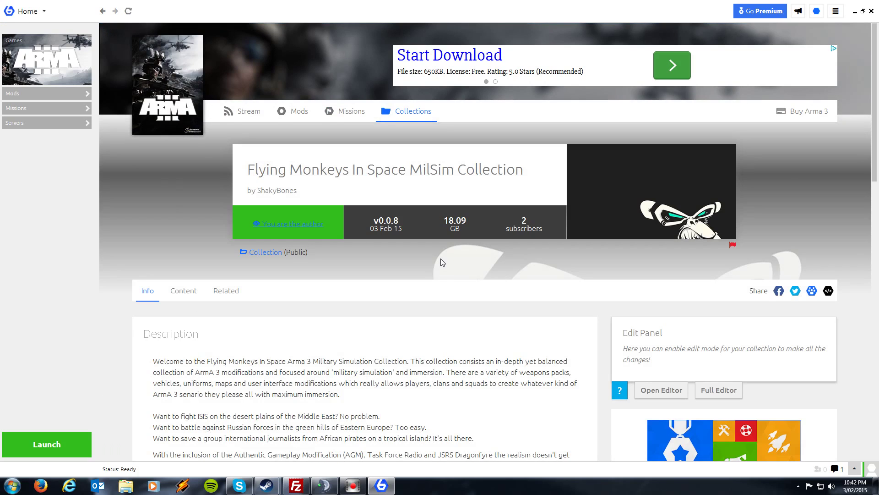
{"action": "scroll", "coordinate": [441, 261], "scroll_direction": "down", "scroll_amount": 5}
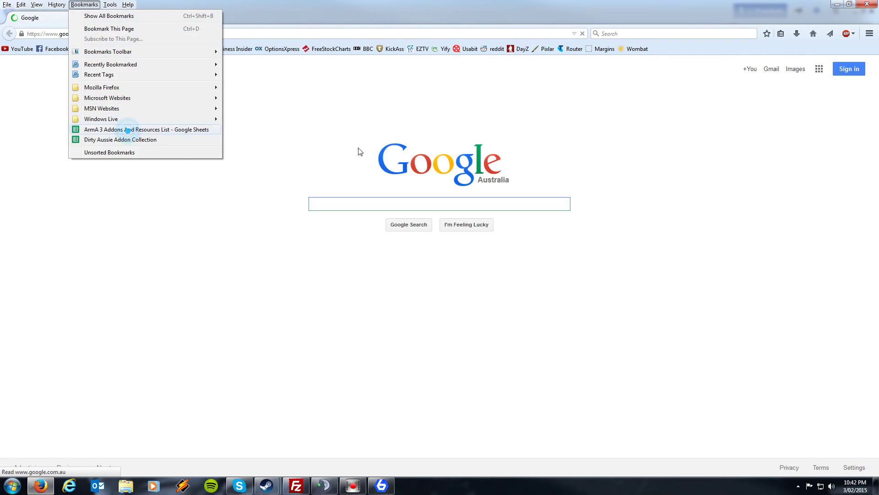
Step: Open the bookmarked ArmA 3 Addons And Resources List spreadsheet and scroll through its addons
{"action": "left_click", "coordinate": [367, 153]}
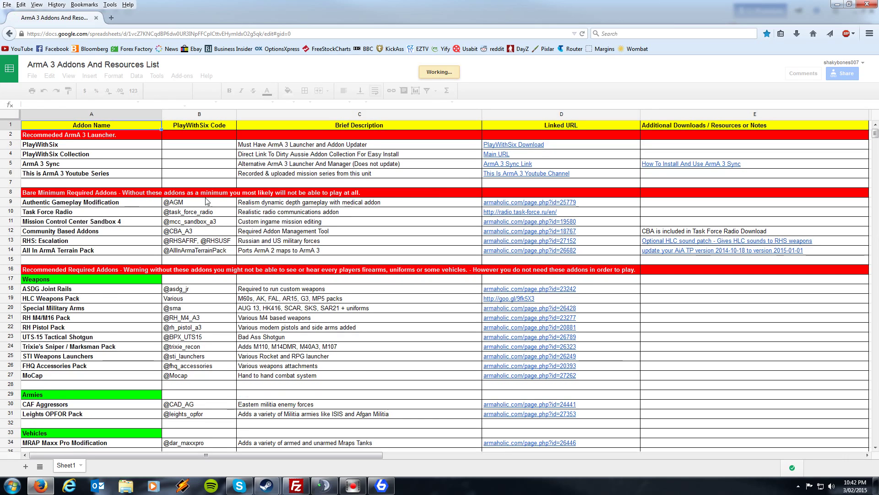
{"action": "scroll", "coordinate": [467, 250], "scroll_direction": "down", "scroll_amount": 2}
{"action": "scroll", "coordinate": [467, 250], "scroll_direction": "down", "scroll_amount": 2}
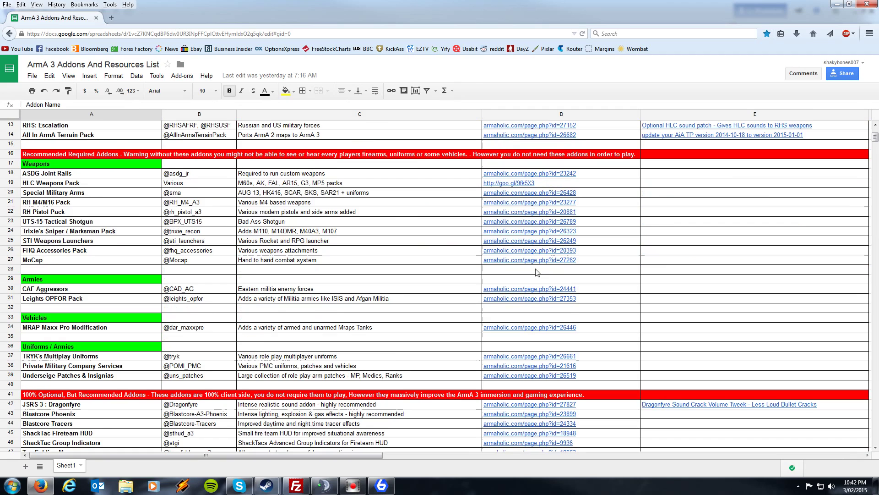
{"action": "scroll", "coordinate": [536, 213], "scroll_direction": "up", "scroll_amount": 3}
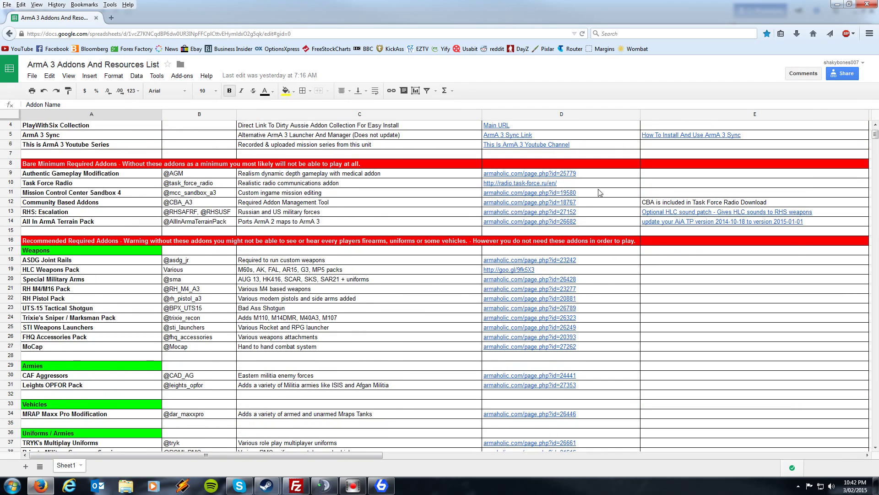
{"action": "scroll", "coordinate": [600, 192], "scroll_direction": "up", "scroll_amount": 1}
Step: Hide the browser to return to the Flying Monkeys collection page in Play withSIX
{"action": "left_click", "coordinate": [835, 5]}
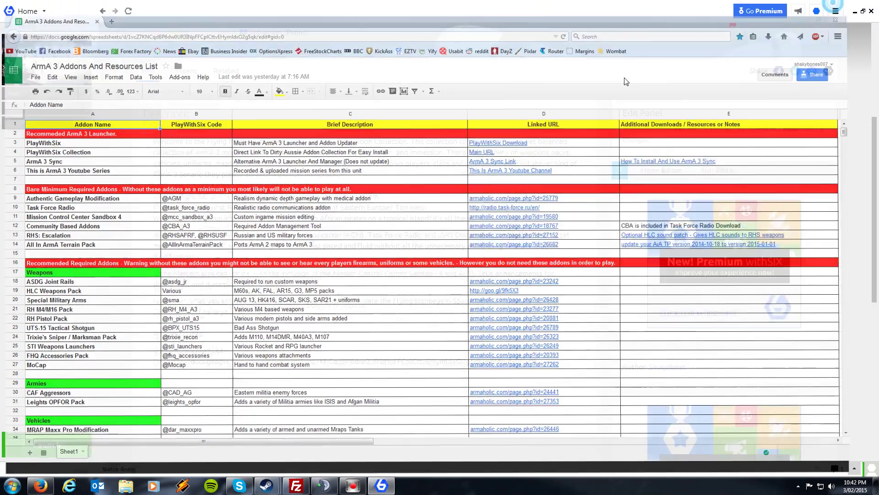
{"action": "scroll", "coordinate": [180, 222], "scroll_direction": "up", "scroll_amount": 5}
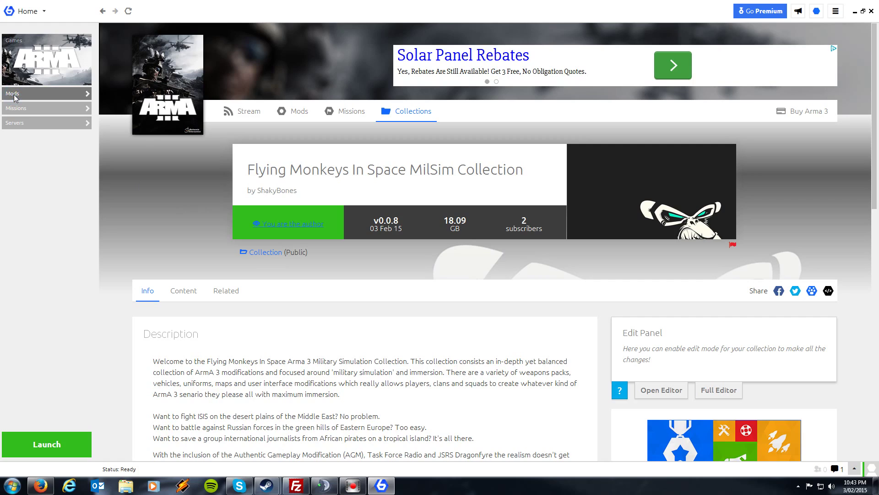
Step: Open the Arma 3 Mods library from the sidebar
{"action": "left_click", "coordinate": [31, 97]}
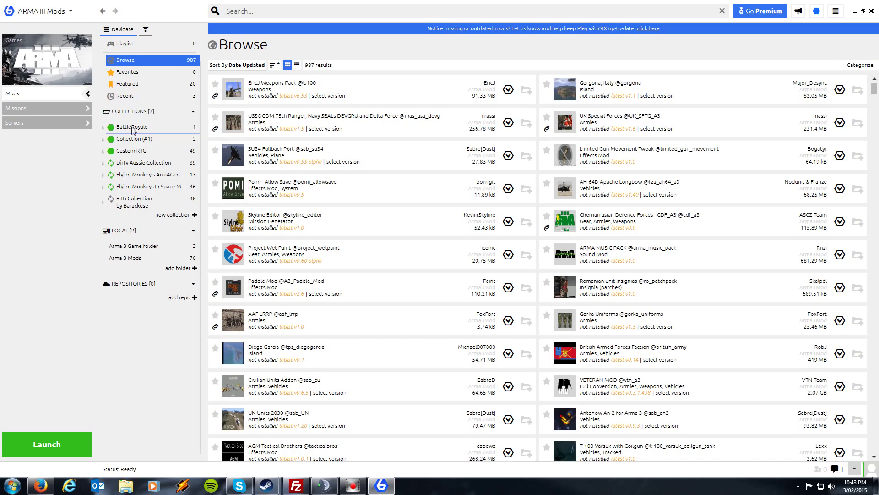
Step: Activate the Flying Monkeys In Space collection from its right-click menu and launch Arma 3
{"action": "left_click", "coordinate": [133, 188]}
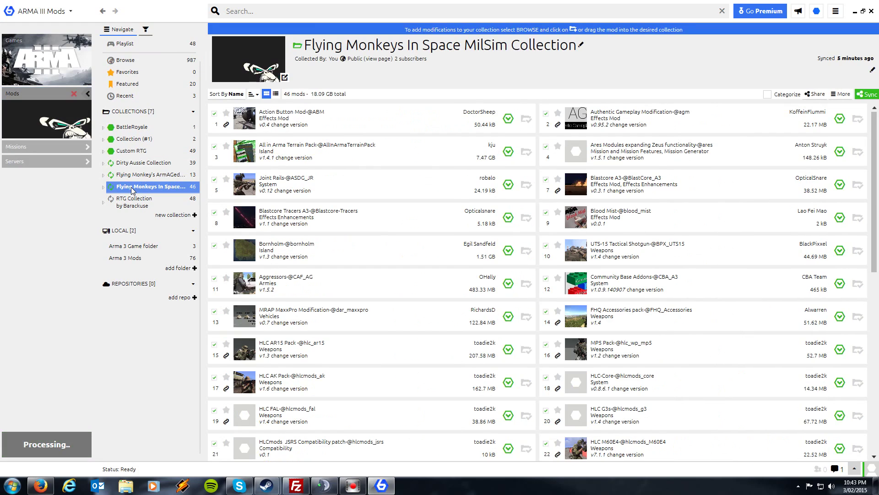
{"action": "right_click", "coordinate": [132, 188]}
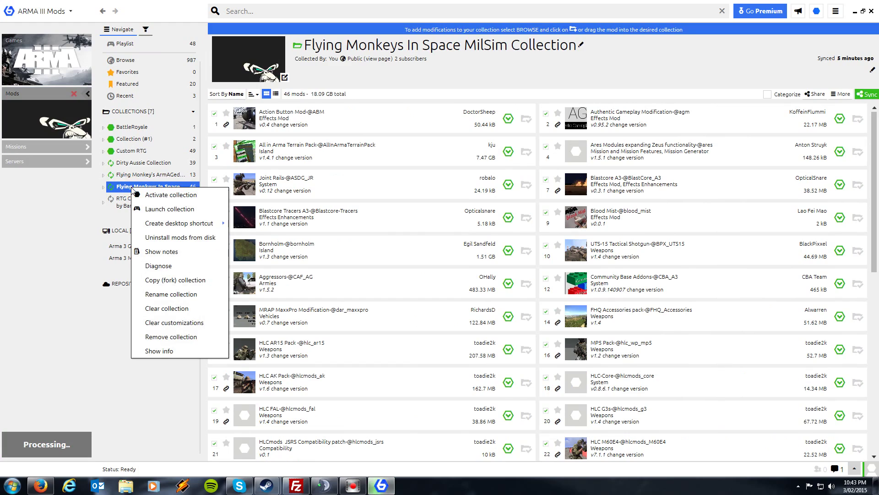
{"action": "left_click", "coordinate": [174, 196]}
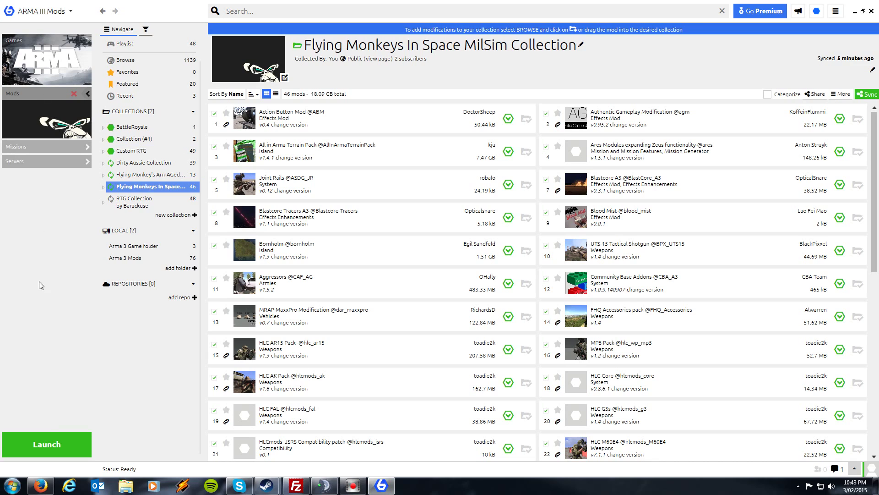
{"action": "left_click", "coordinate": [46, 453]}
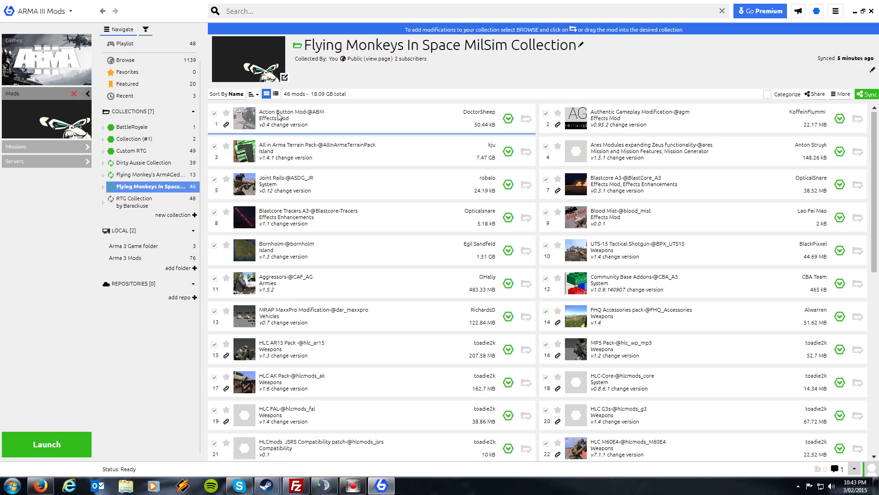
{"action": "scroll", "coordinate": [646, 252], "scroll_direction": "down", "scroll_amount": 1}
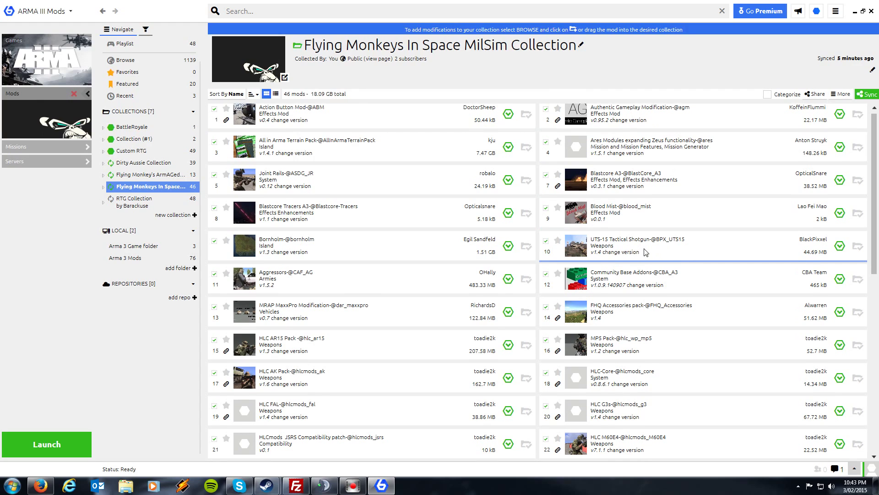
{"action": "scroll", "coordinate": [646, 252], "scroll_direction": "up", "scroll_amount": 1}
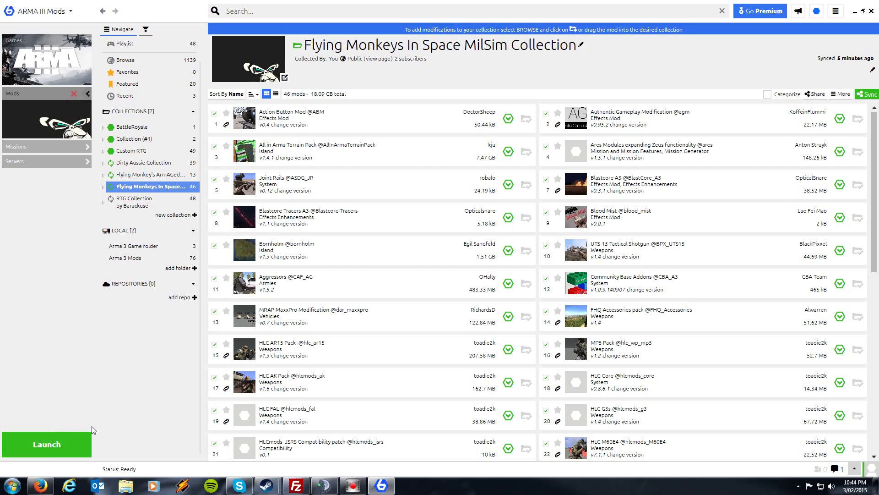
{"action": "left_click", "coordinate": [38, 447]}
Step: Activate the Flying Monkeys In Space MilSim Collection again and keep Community Base Addons enabled
{"action": "right_click", "coordinate": [162, 187]}
{"action": "left_click", "coordinate": [185, 192]}
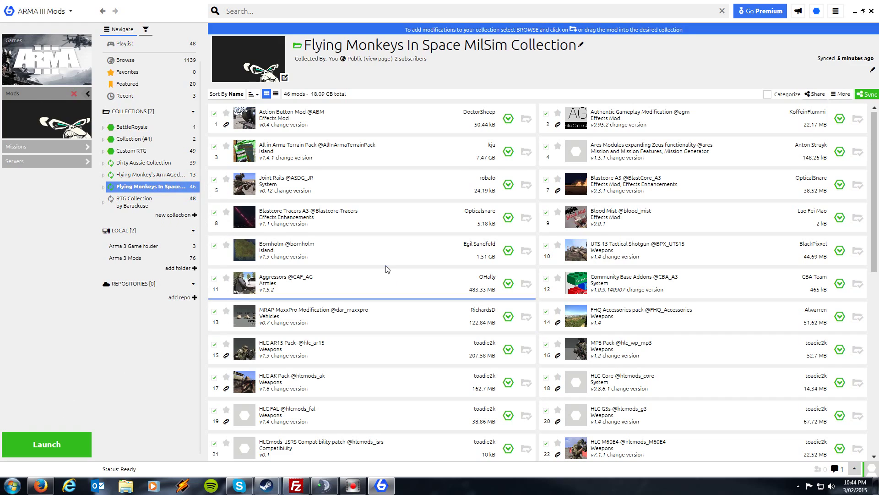
{"action": "scroll", "coordinate": [406, 279], "scroll_direction": "down", "scroll_amount": 2}
{"action": "scroll", "coordinate": [407, 282], "scroll_direction": "down", "scroll_amount": 5}
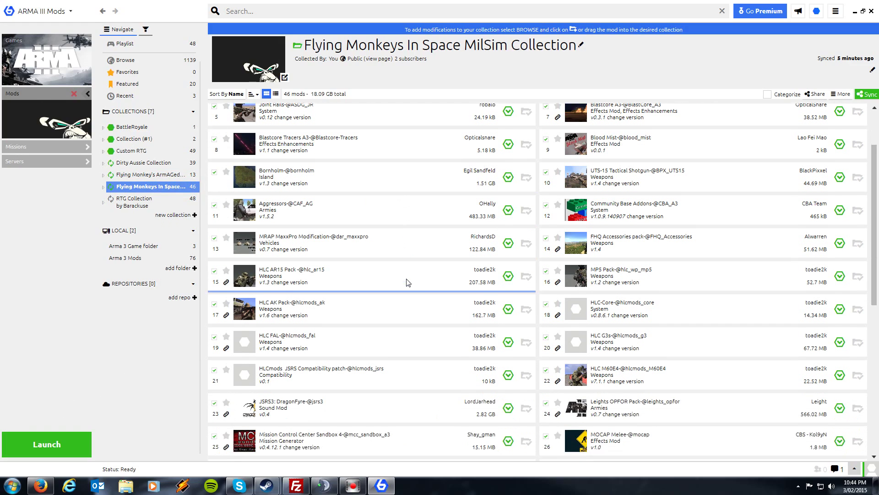
{"action": "scroll", "coordinate": [408, 281], "scroll_direction": "down", "scroll_amount": 5}
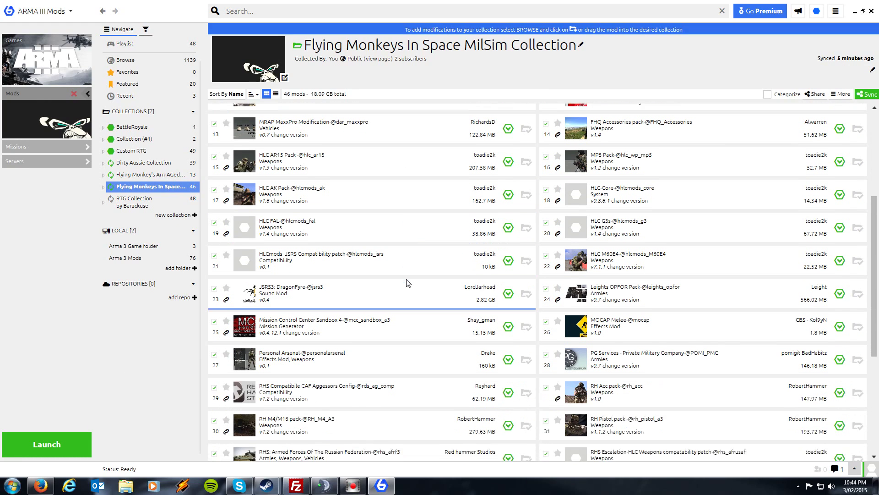
{"action": "scroll", "coordinate": [406, 281], "scroll_direction": "down", "scroll_amount": 2}
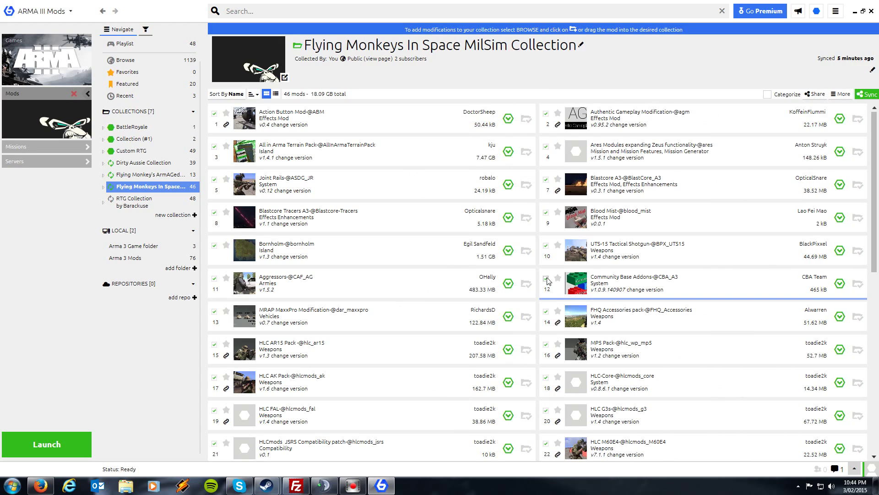
{"action": "left_click", "coordinate": [547, 279]}
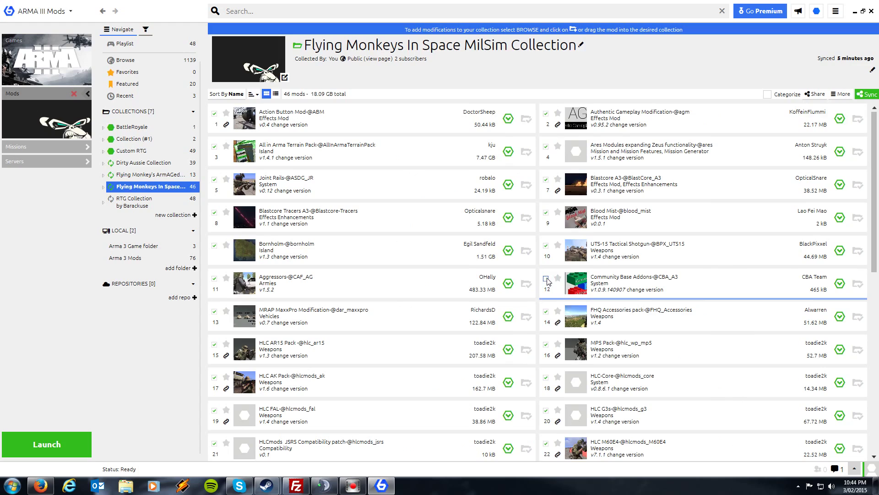
{"action": "left_click", "coordinate": [546, 279]}
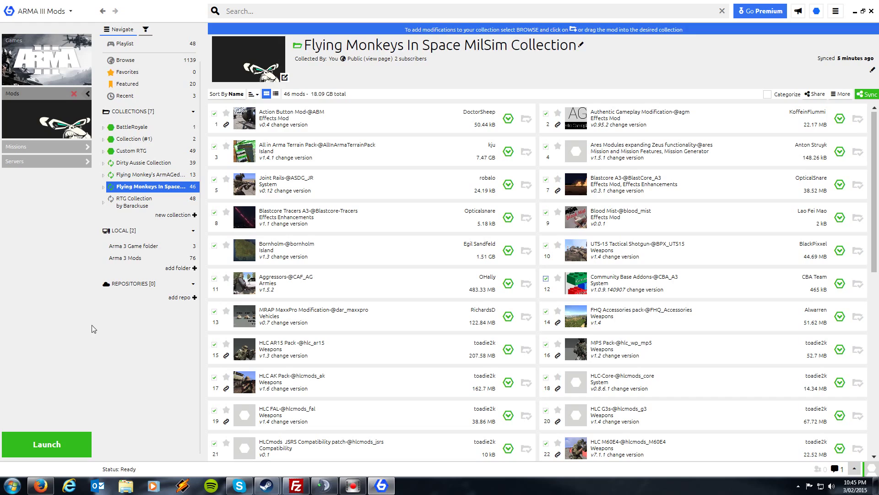
Step: Switch to the ARMA III Servers browse view from the sidebar
{"action": "left_click", "coordinate": [20, 162]}
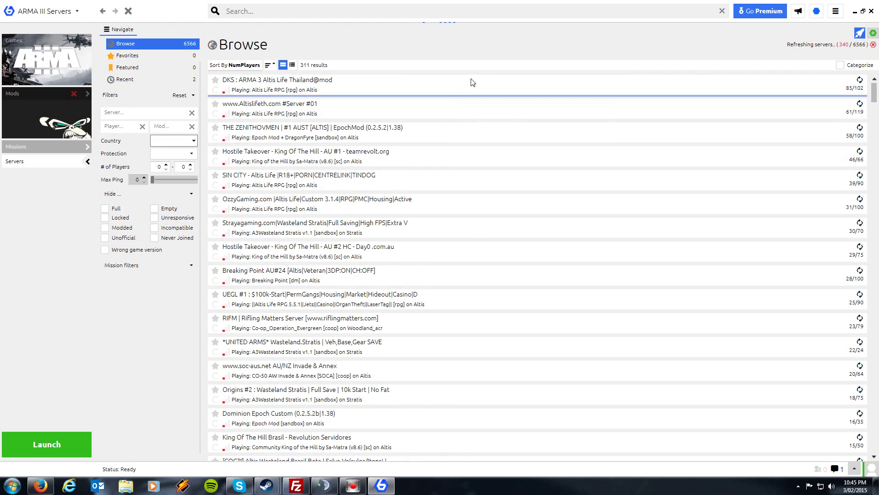
Step: Add server 103.231.88.100 on port 2422 as a specified server
{"action": "left_click", "coordinate": [873, 35]}
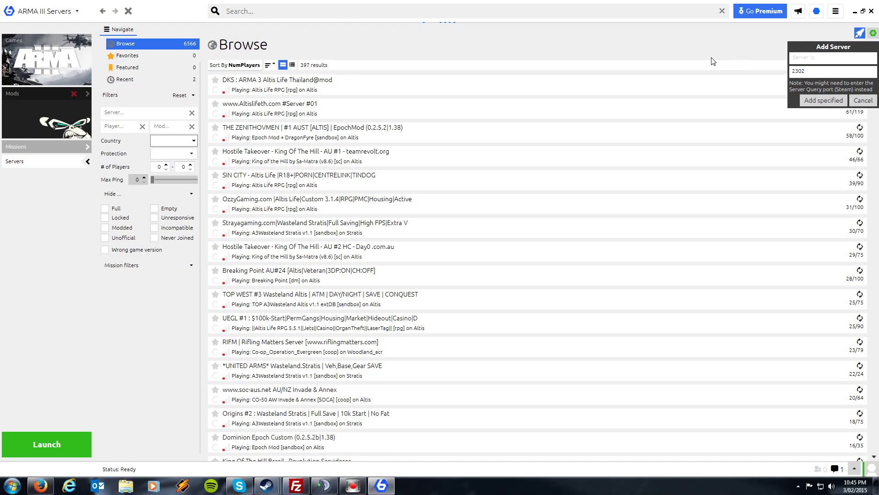
{"action": "type", "text": "103."}
{"action": "type", "text": "231"}
{"action": "type", "text": ".88.100"}
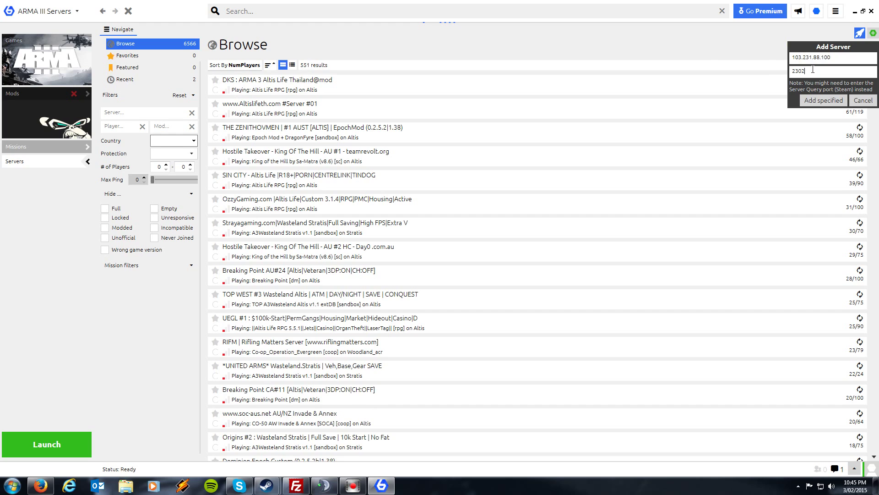
{"action": "key", "text": "BackSpace"}
{"action": "key", "text": "BackSpace"}
{"action": "key", "text": "BackSpace"}
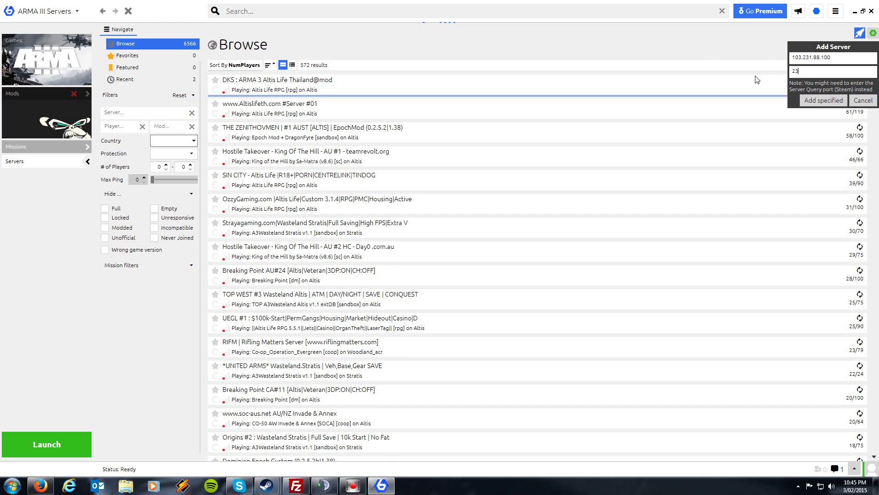
{"action": "type", "text": "4"}
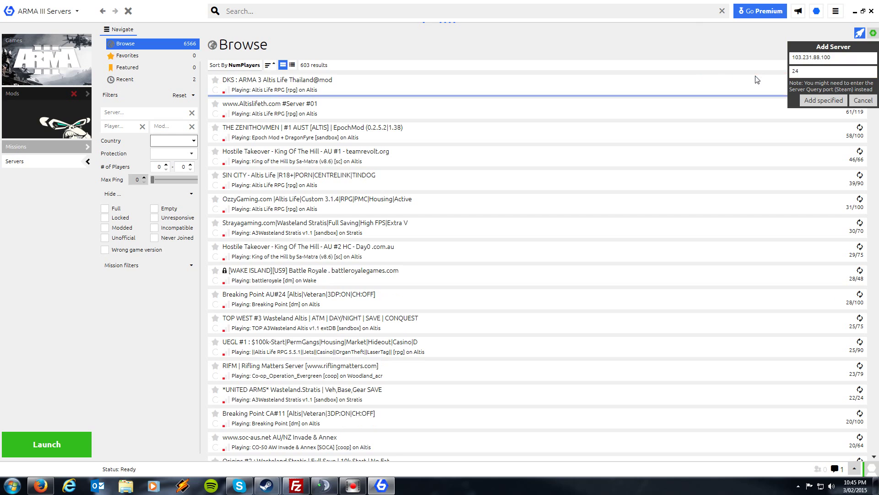
{"action": "type", "text": "22"}
{"action": "left_click", "coordinate": [822, 98]}
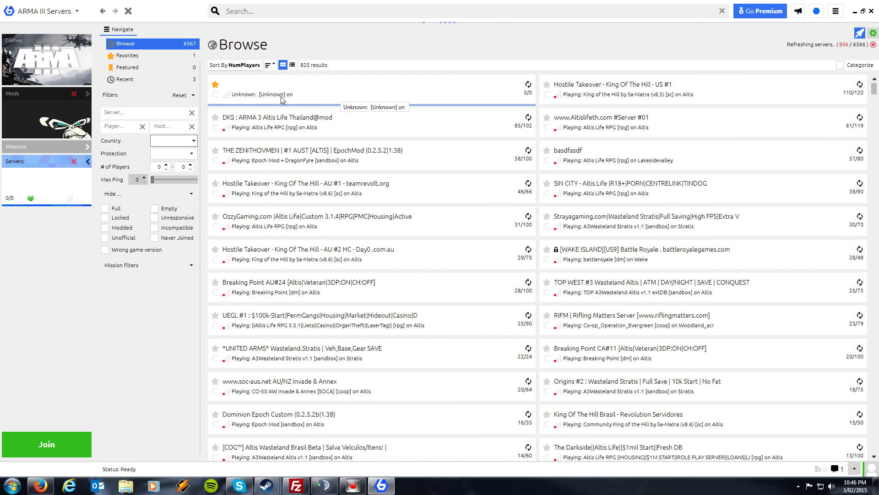
Step: Select the starred clan server row at the top of the Browse list
{"action": "left_click", "coordinate": [217, 98]}
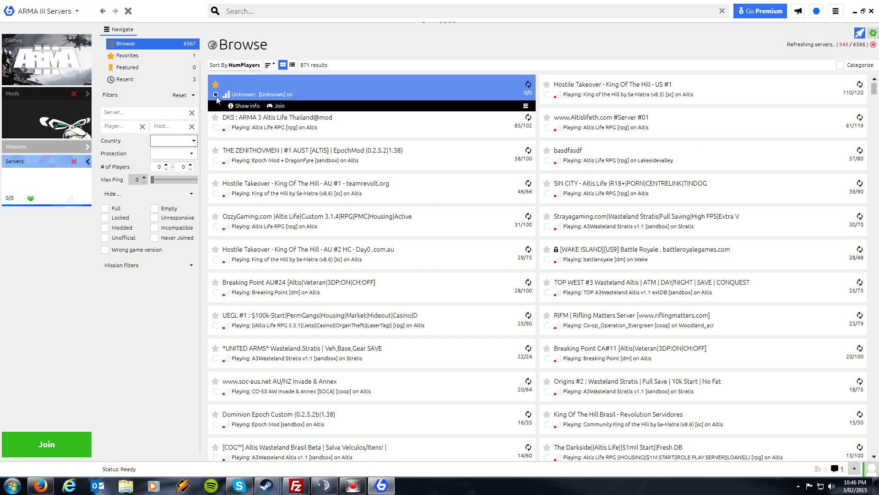
{"action": "left_click", "coordinate": [243, 106]}
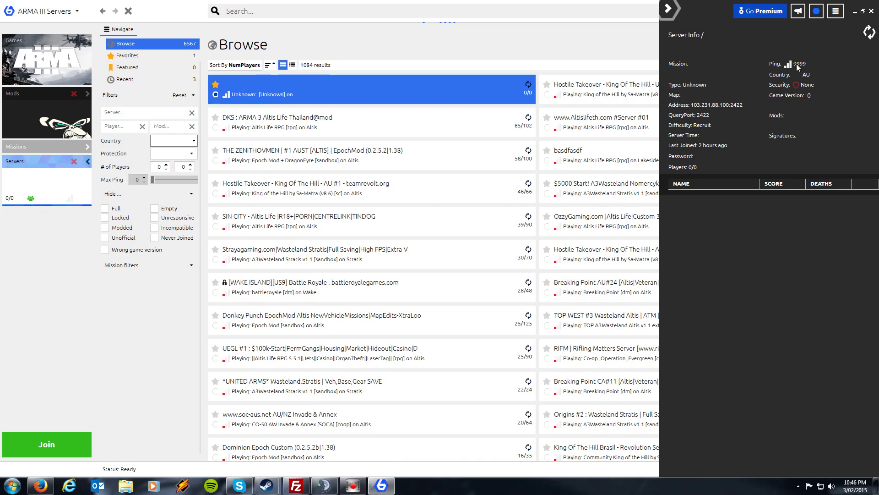
{"action": "left_click", "coordinate": [669, 10]}
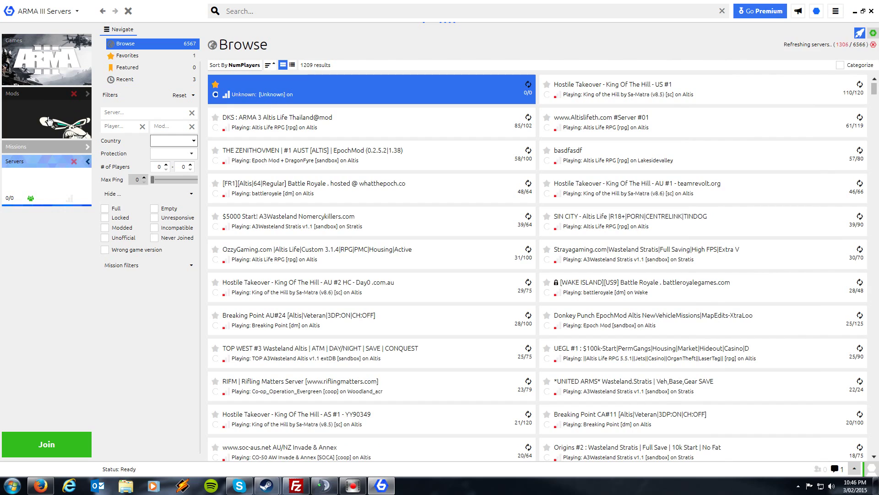
Step: Run check for updates from the Options menu, confirming version 1.66.1122.3 is current
{"action": "mouse_move", "coordinate": [39, 183]}
{"action": "left_click", "coordinate": [836, 12]}
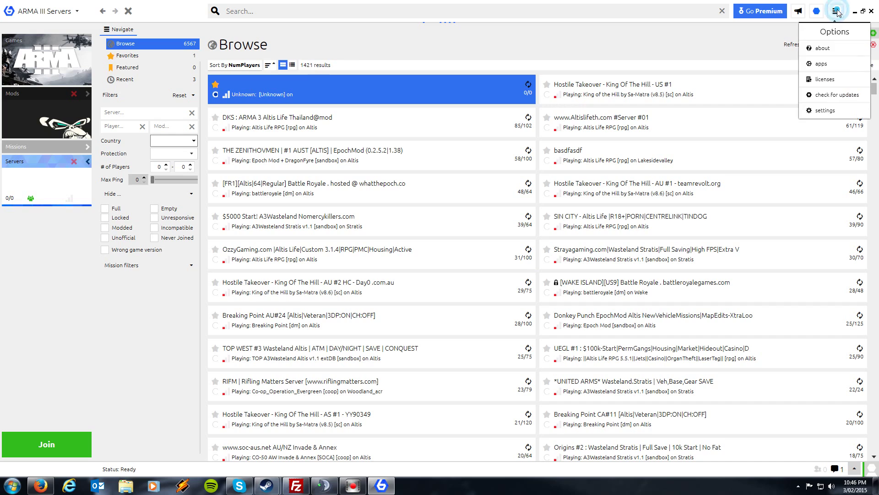
{"action": "left_click", "coordinate": [833, 98]}
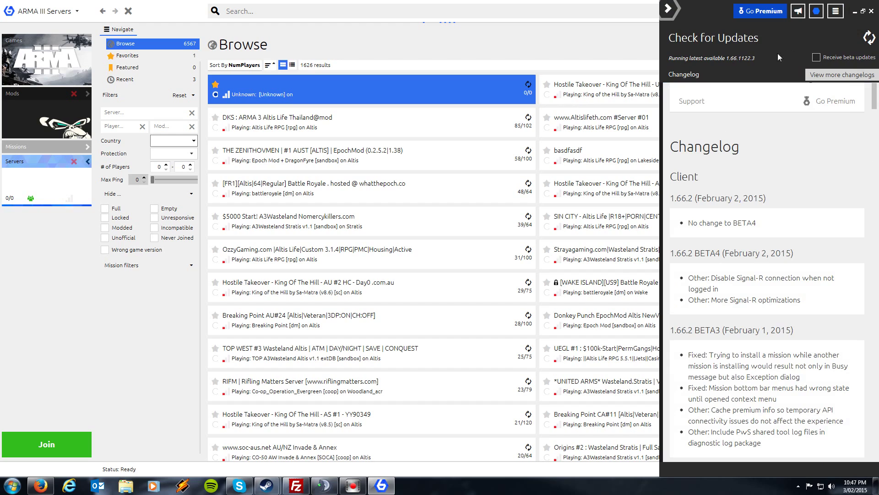
Step: Collapse the Check for Updates panel to return to the server list
{"action": "left_click", "coordinate": [669, 10]}
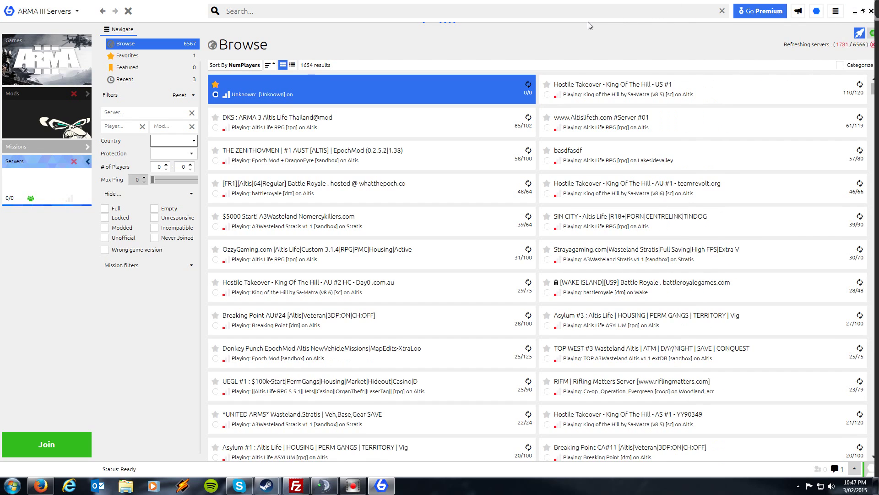